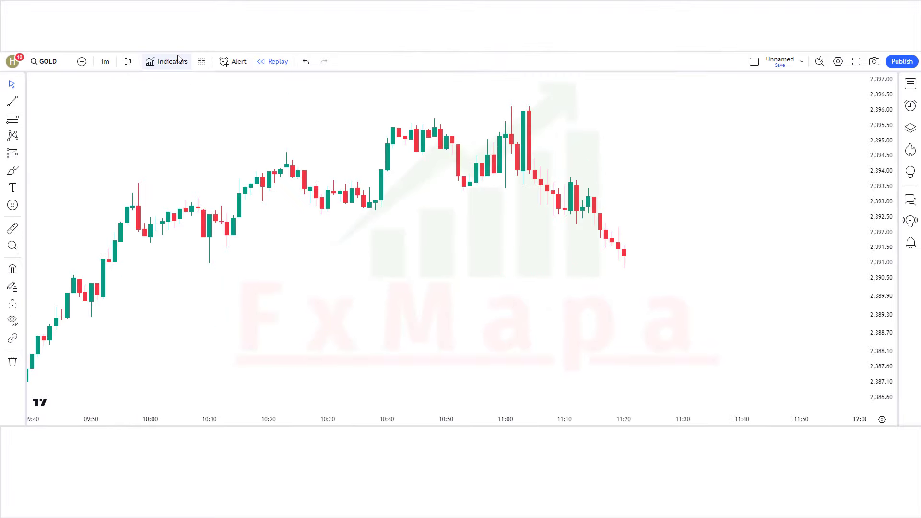
Search for the Chande Momentum Oscillator and add the Technicals version in a pane below the GOLD chart
left_click(178, 59)
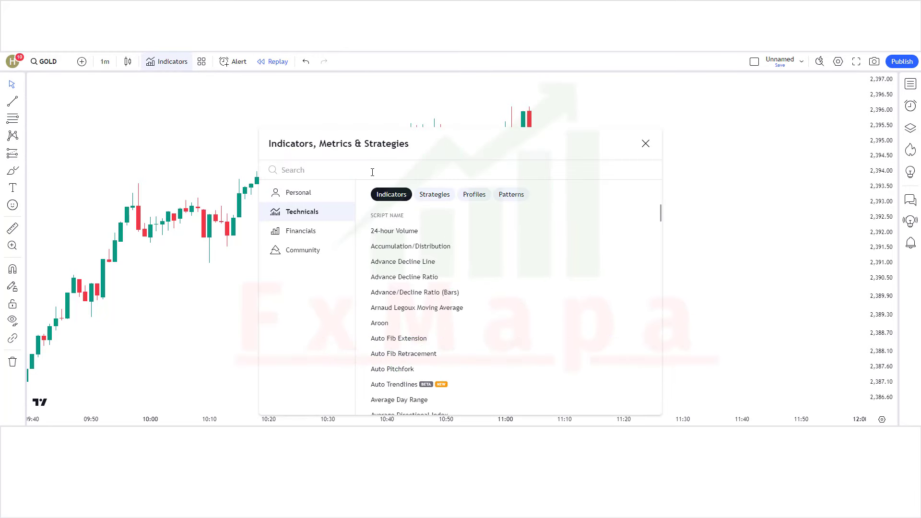
type("chande momentum oscillator")
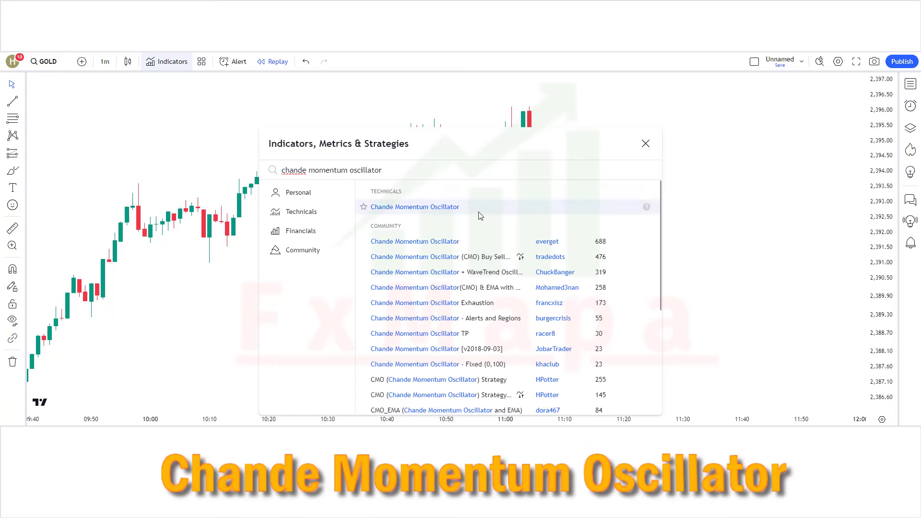
left_click(446, 214)
left_click(645, 143)
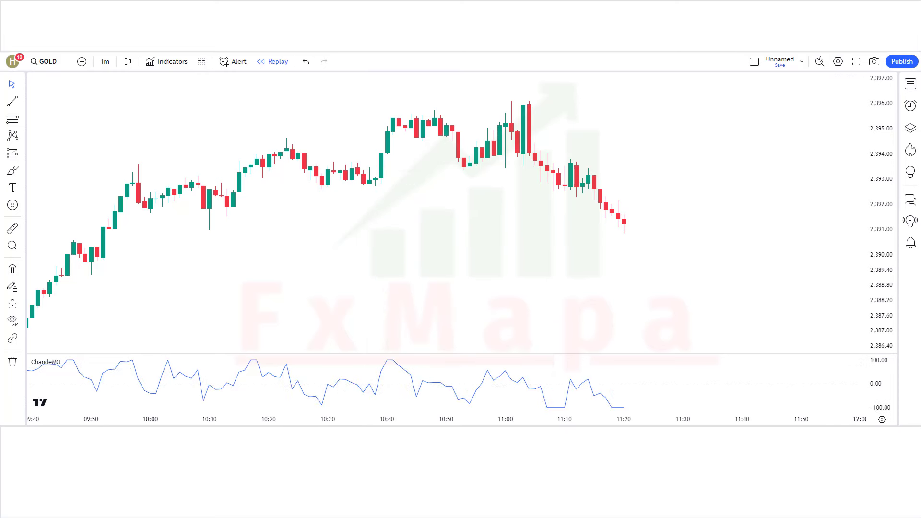
Add the SlhTgh MACD ADX indicator and confirm its settings: Signal Smoothing 18, ADX Smoothing 10, DI Length 22
left_click(167, 61)
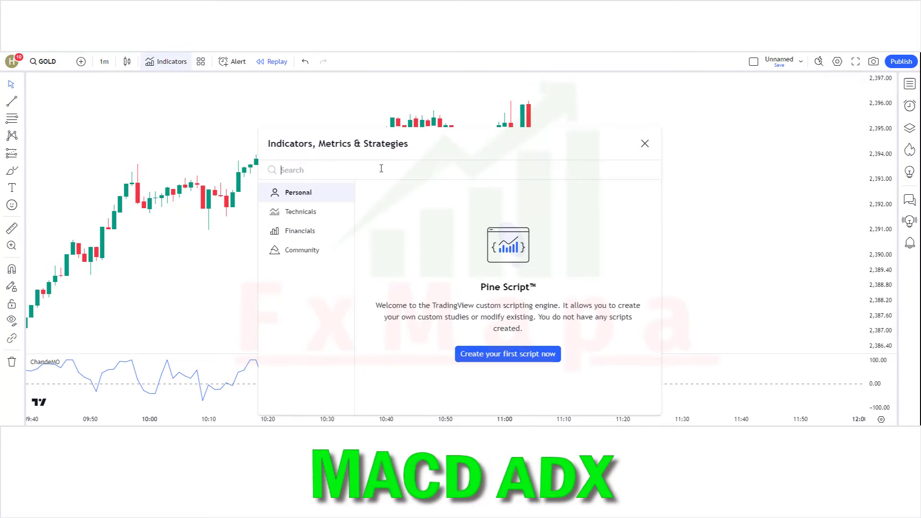
type("MACD ADX")
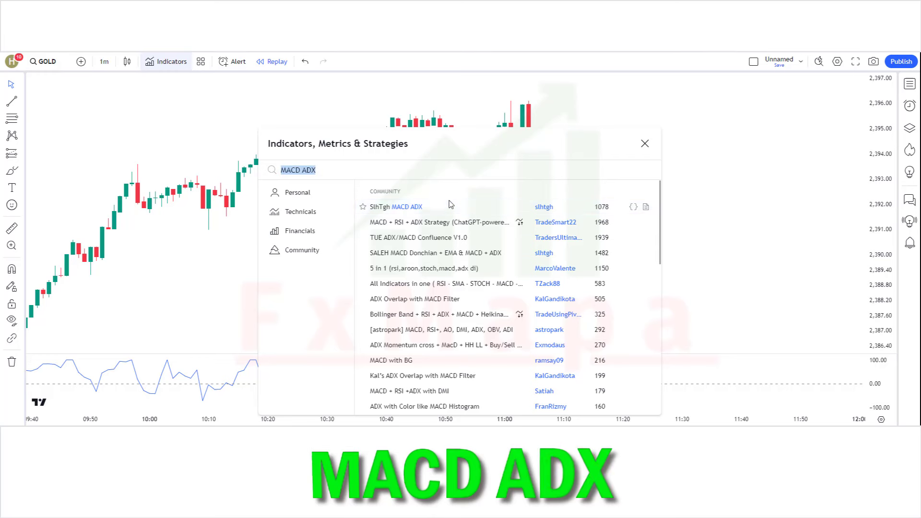
left_click(451, 206)
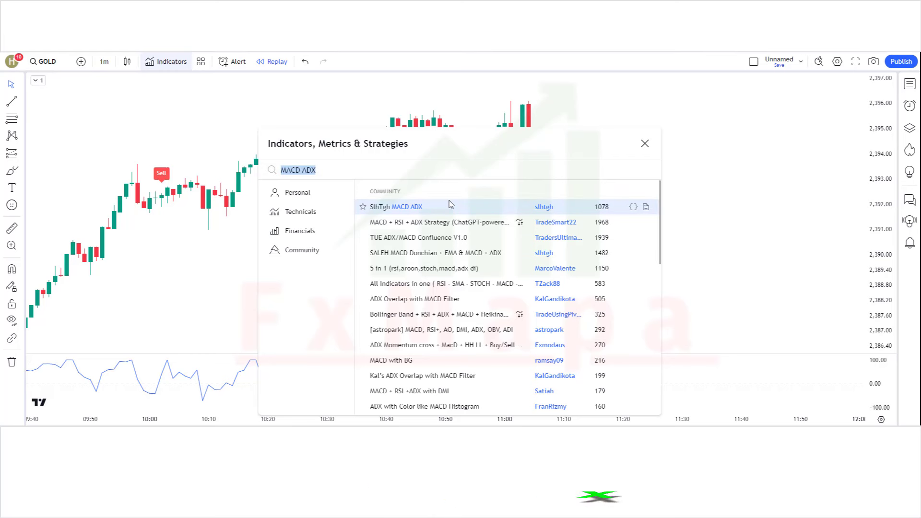
left_click(645, 144)
double_click(162, 174)
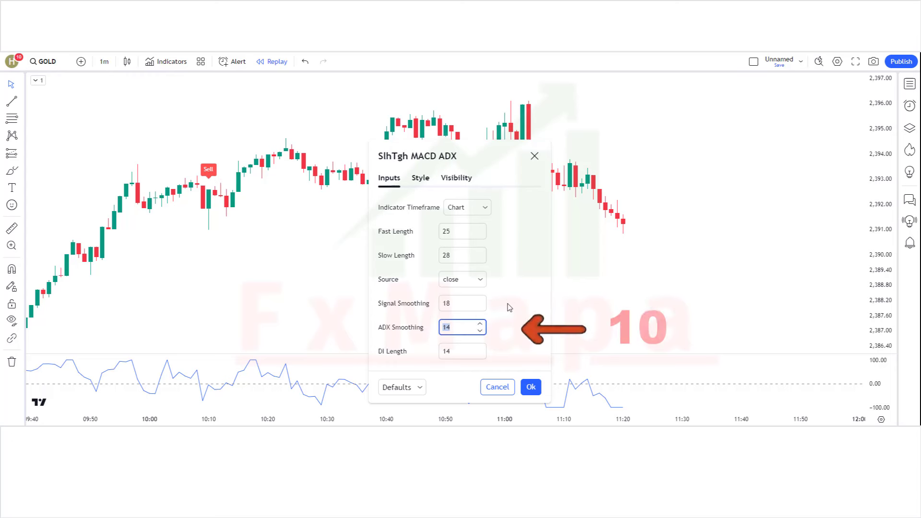
left_click(531, 388)
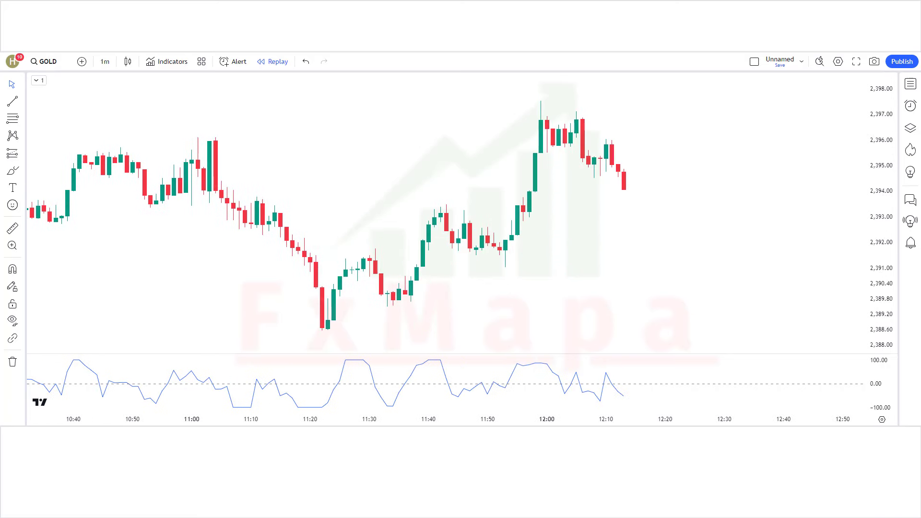
Zoom the chart in to follow replay up to the new Sell signal after 12:10
scroll(649, 307, "up", 1)
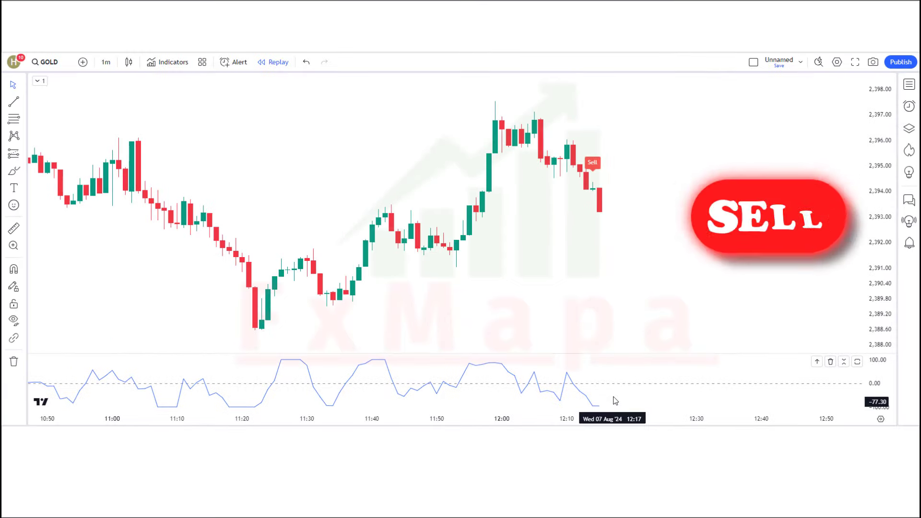
Place a short position at the Sell candle: entry 2,393.29, stop 2,396.04, target 2,389.10
left_click(25, 155)
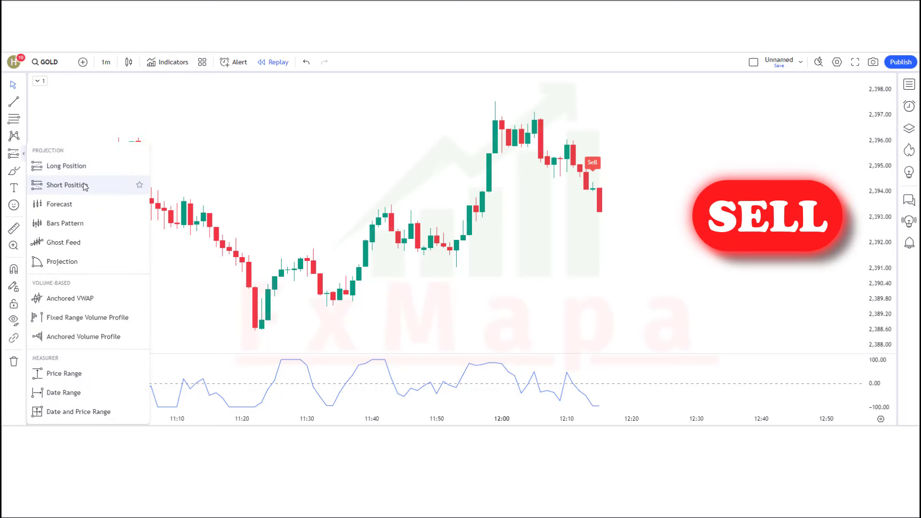
left_click(72, 183)
left_click(600, 210)
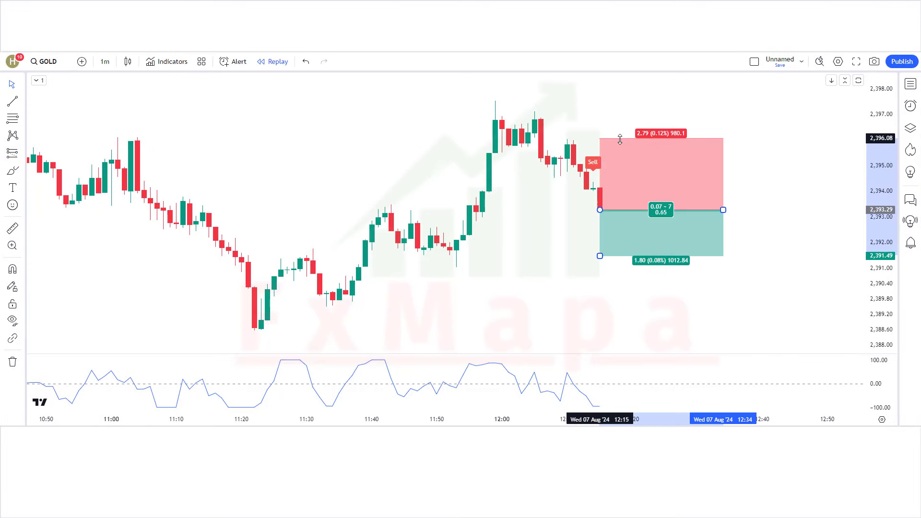
left_click_drag(603, 278, 608, 307)
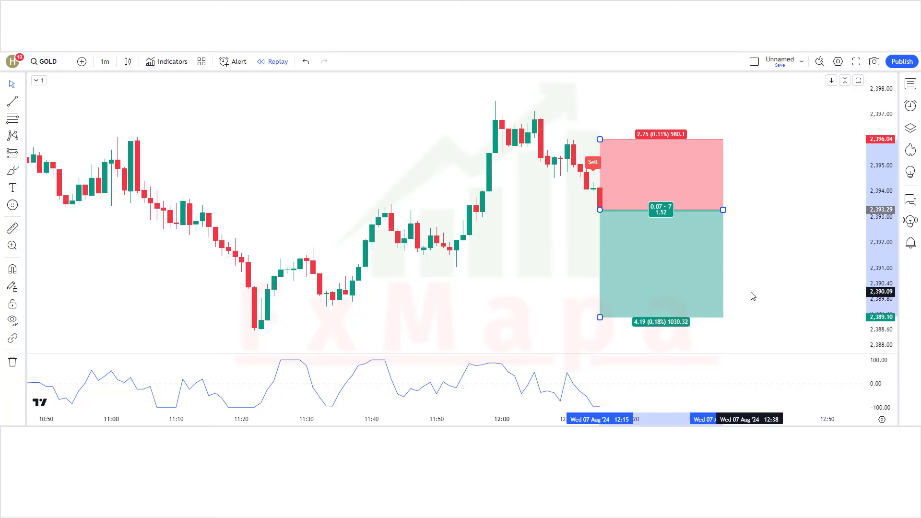
left_click(554, 408)
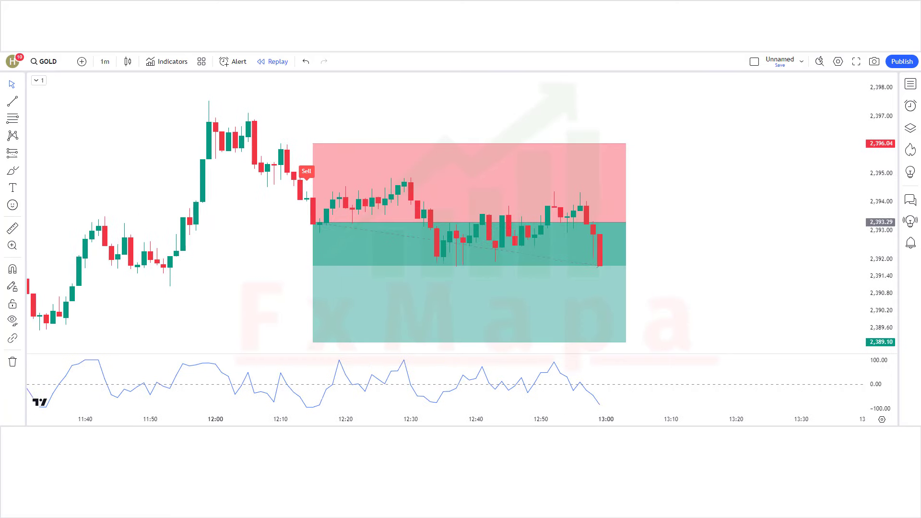
Extend the short position box's right edge, then trim it back toward the latest candle
left_click_drag(602, 225, 763, 226)
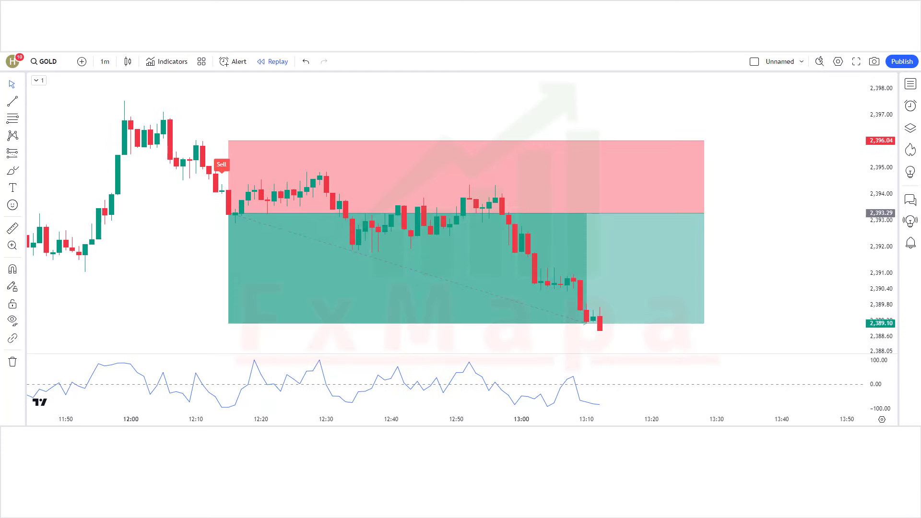
left_click_drag(698, 225, 584, 235)
left_click(747, 233)
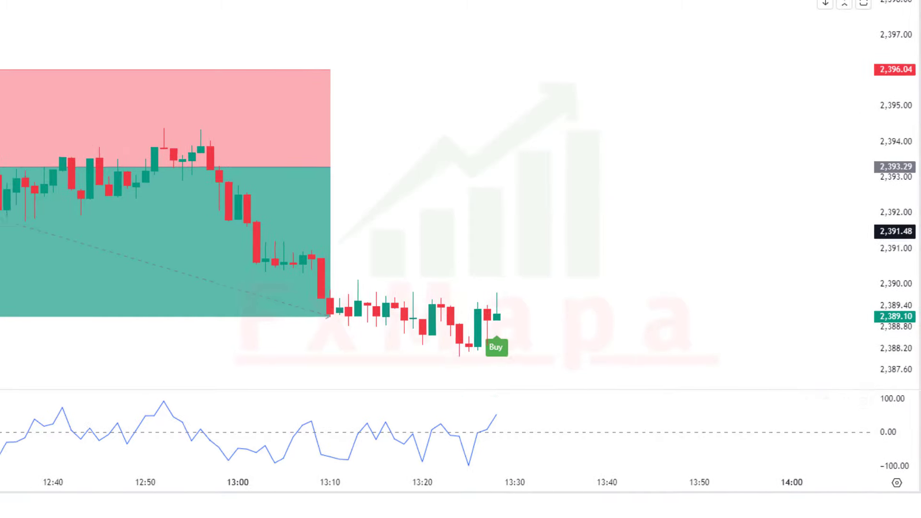
Place a long position at the Buy candle with target 2,391.01 and stop 2,387.93, shortening its box
left_click(15, 153)
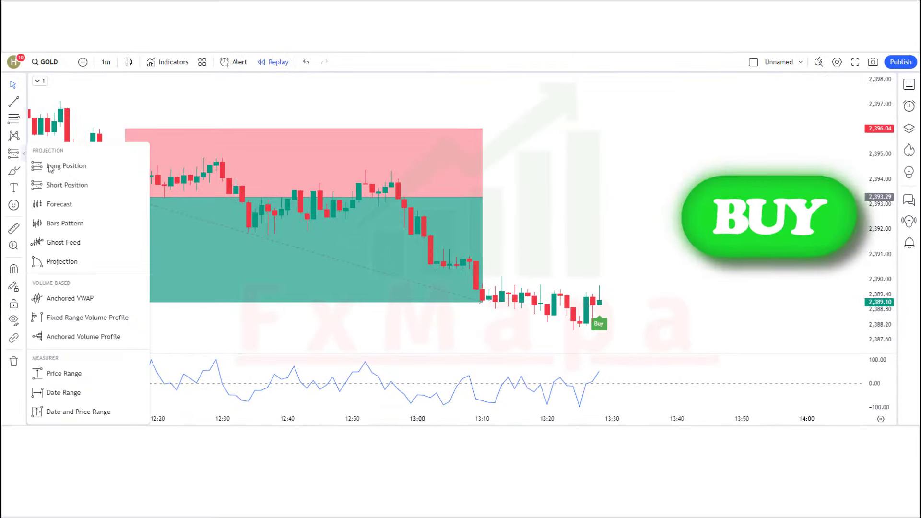
left_click(72, 96)
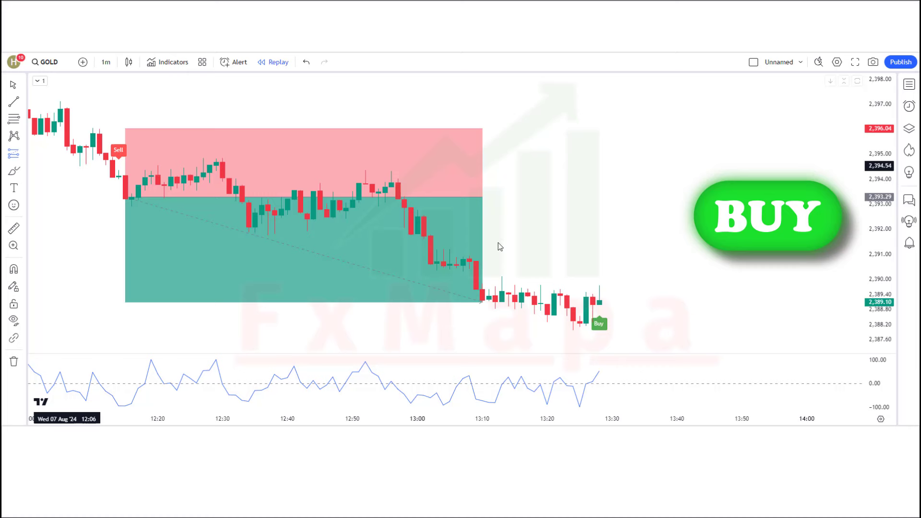
left_click(599, 303)
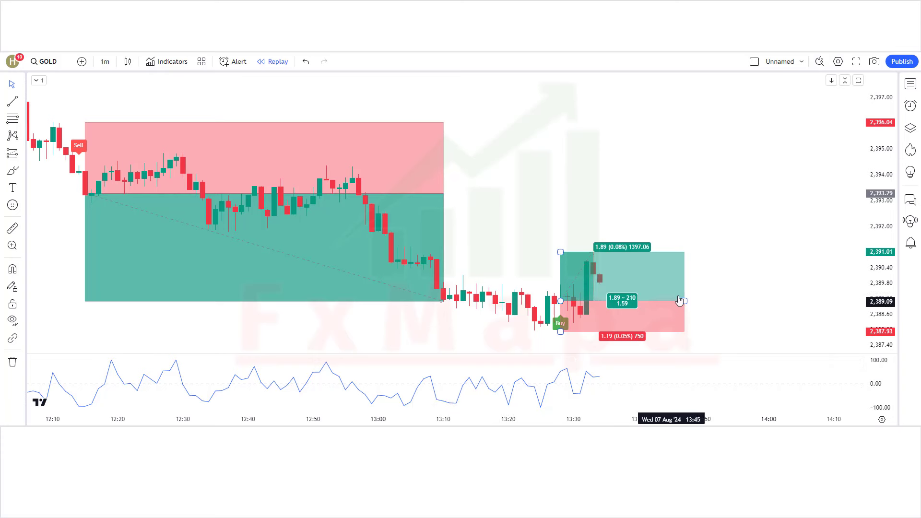
left_click_drag(684, 300, 597, 303)
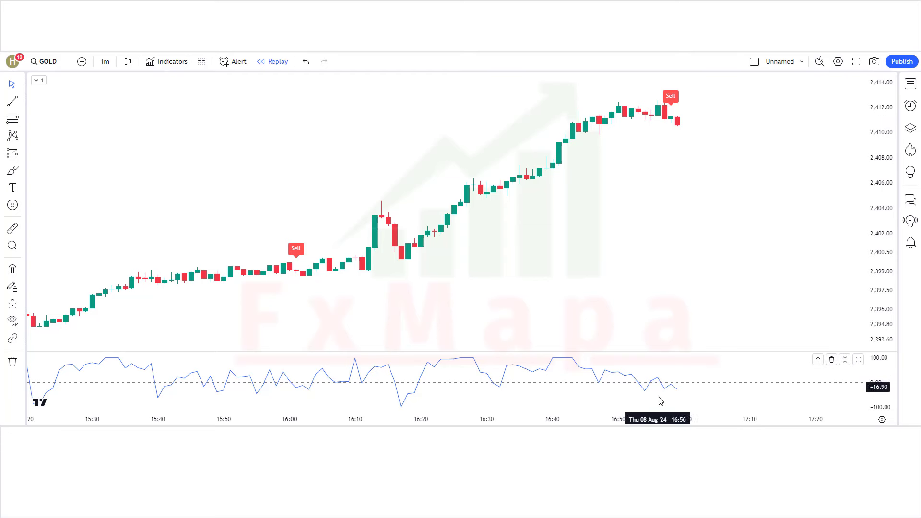
Place a short position at the 17:00 Sell candle with stop about 2,412.52 and target 2,407.94
left_click(22, 154)
left_click(63, 184)
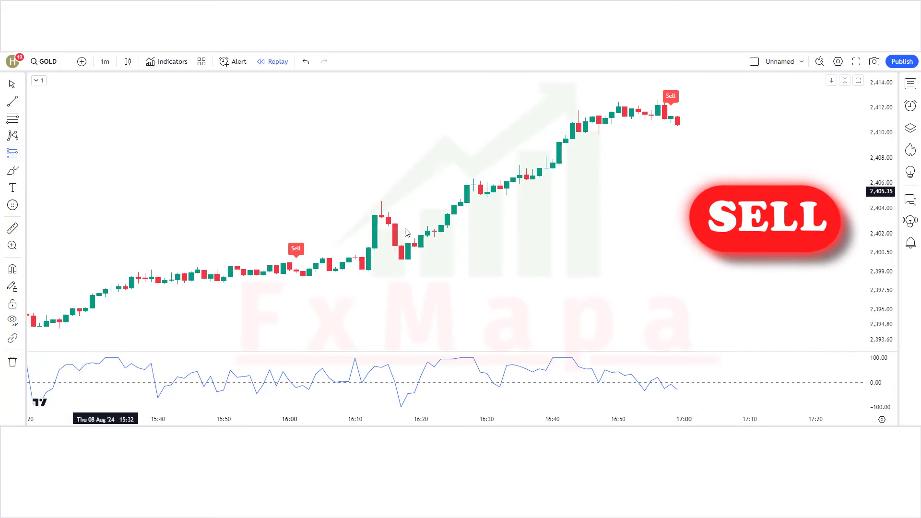
left_click(677, 125)
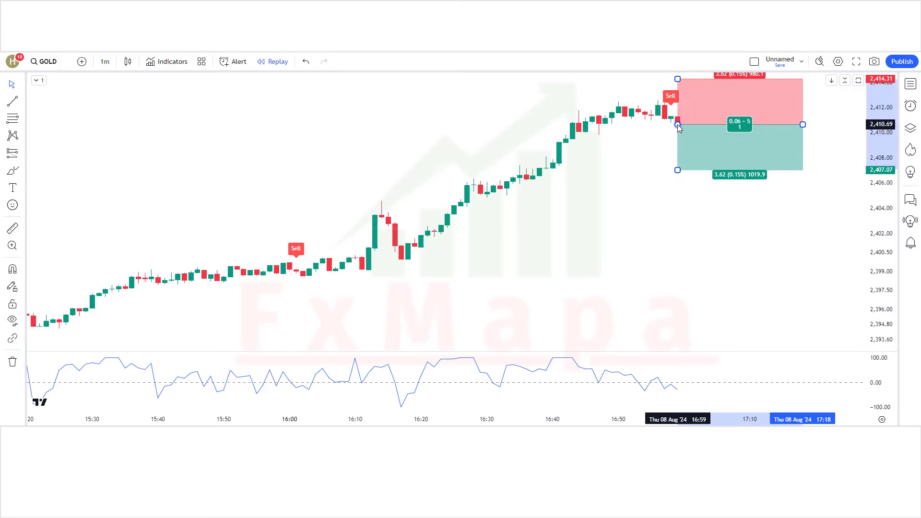
left_click_drag(678, 79, 692, 101)
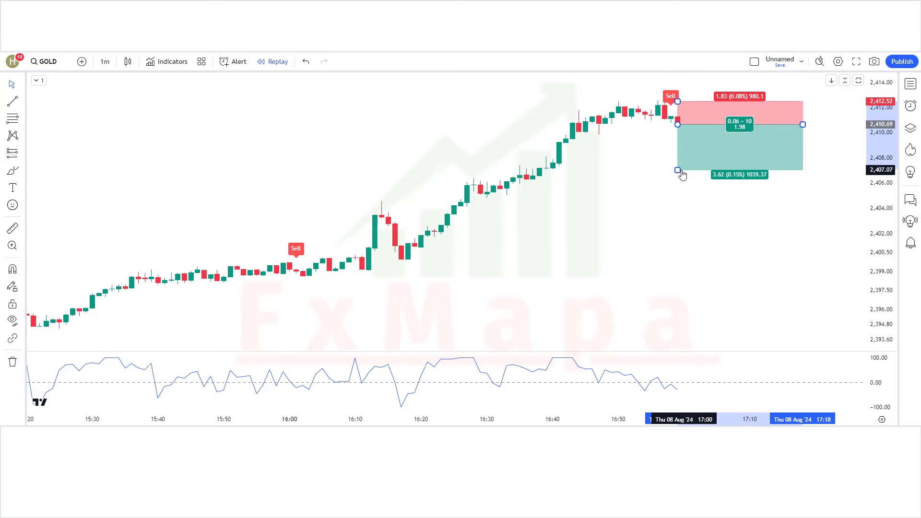
left_click_drag(681, 170, 685, 159)
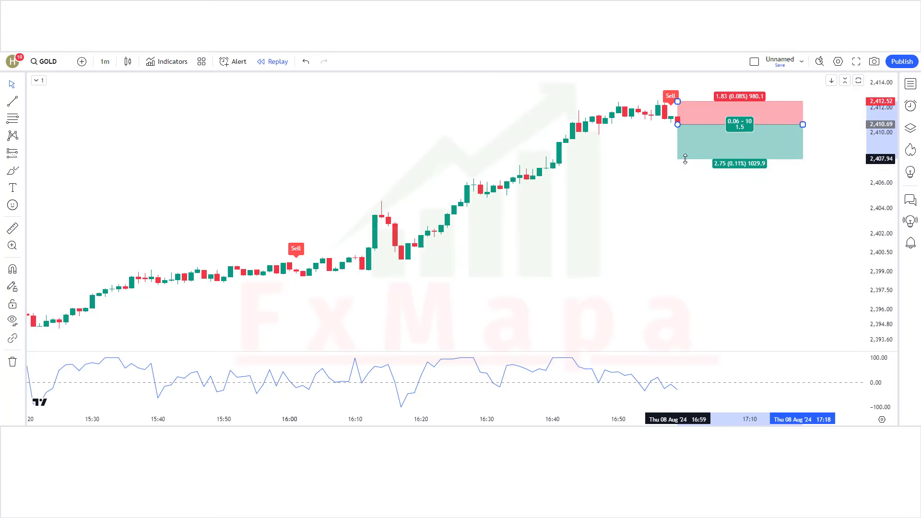
left_click(711, 214)
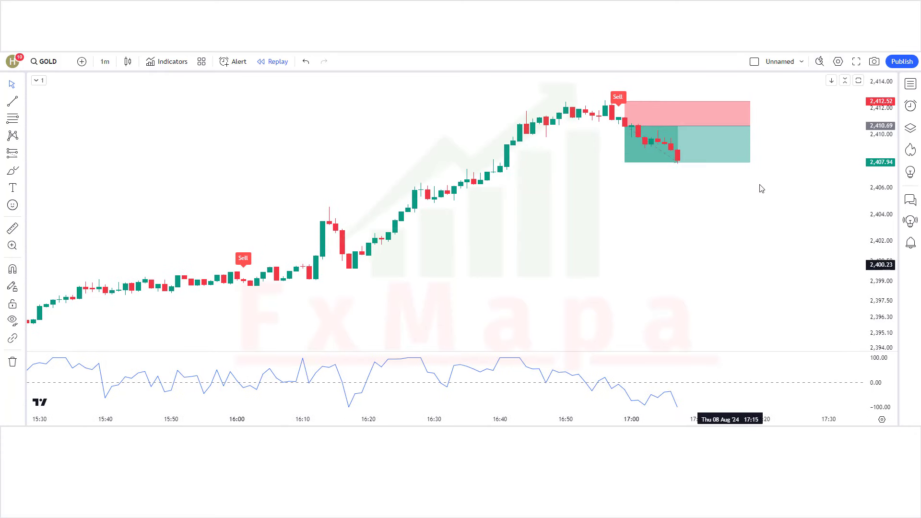
Trim the short position box to end at the candle where the target was hit
left_click(750, 130)
left_click_drag(750, 132, 676, 148)
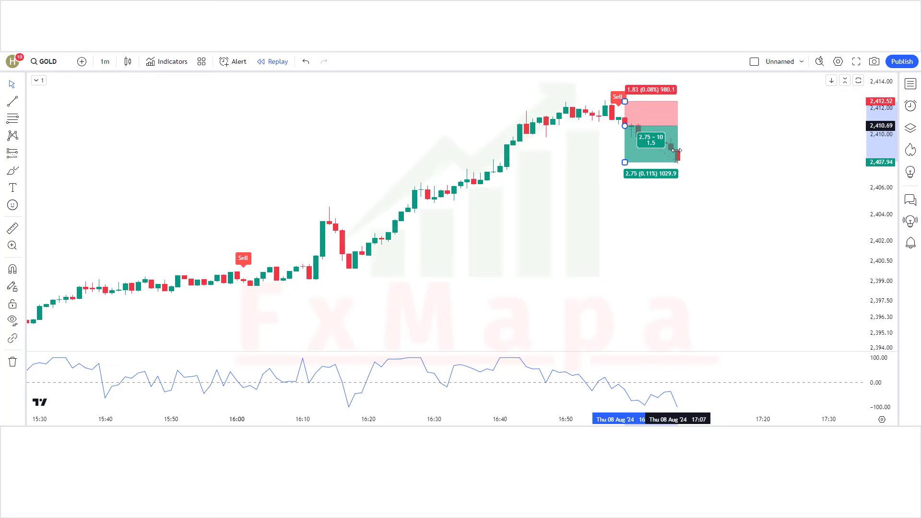
left_click(771, 199)
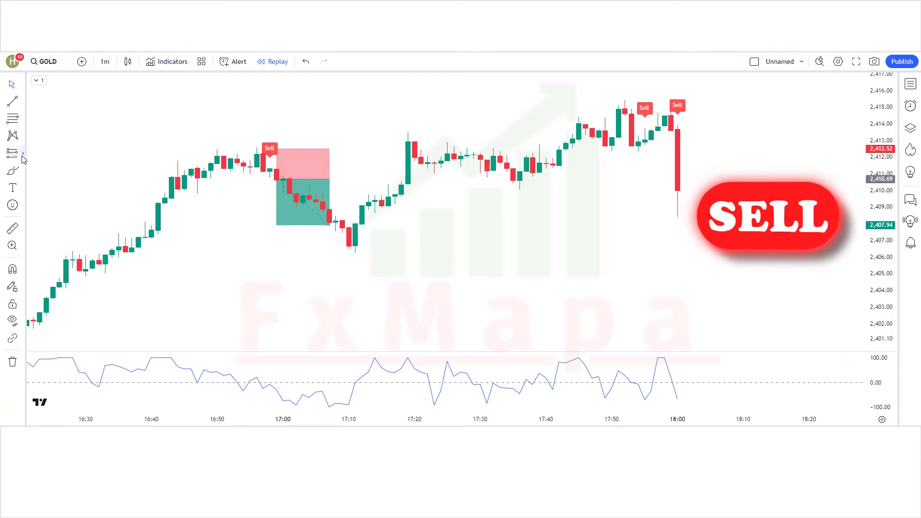
Place a short at the 18:00 Sell candle, stop 2,414.99, target 2,402.47, stretched across new candles
left_click(23, 154)
left_click(62, 182)
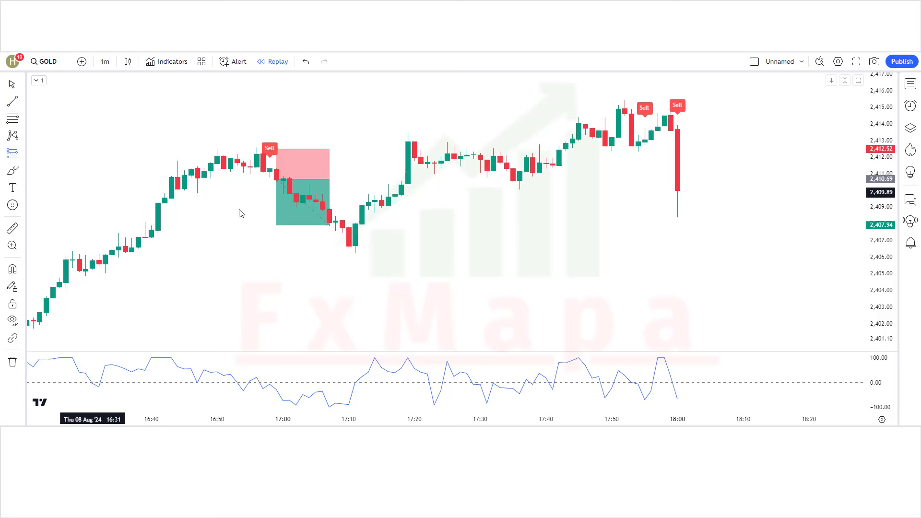
left_click(678, 190)
left_click_drag(678, 142, 687, 108)
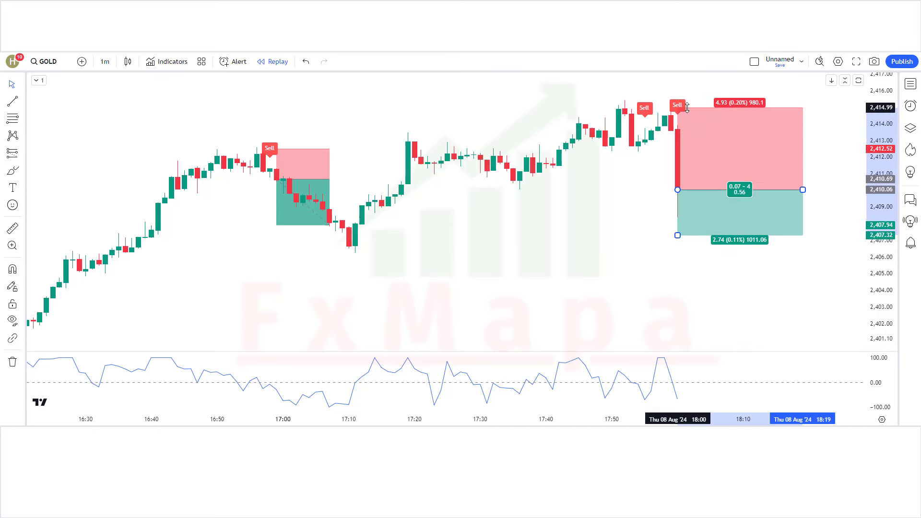
left_click_drag(677, 235, 681, 317)
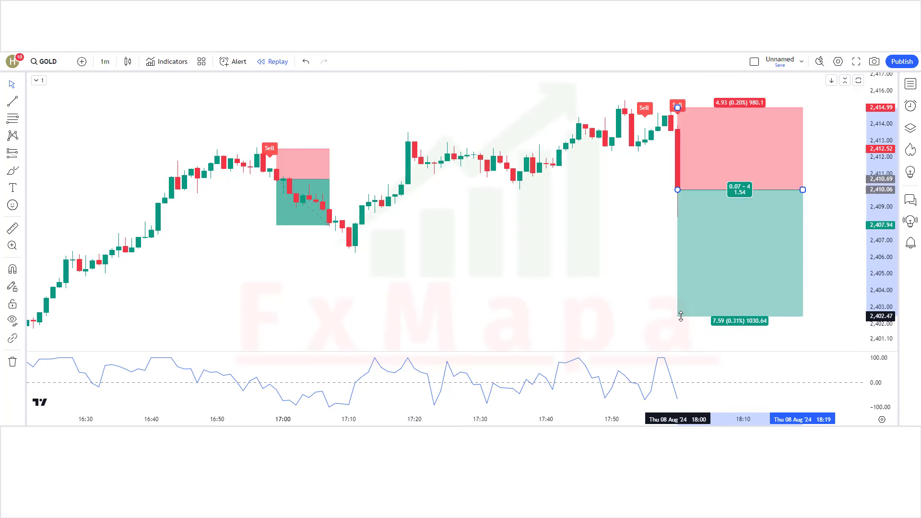
left_click(600, 319)
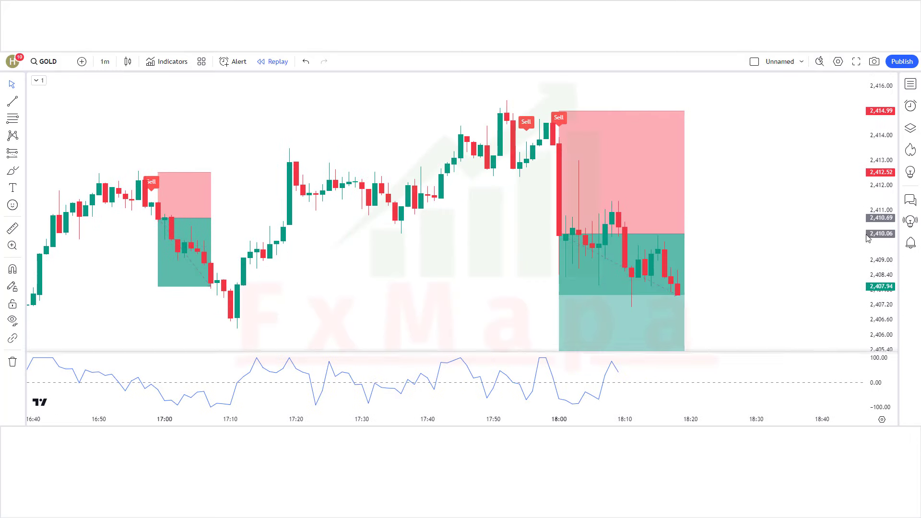
left_click_drag(684, 234, 816, 257)
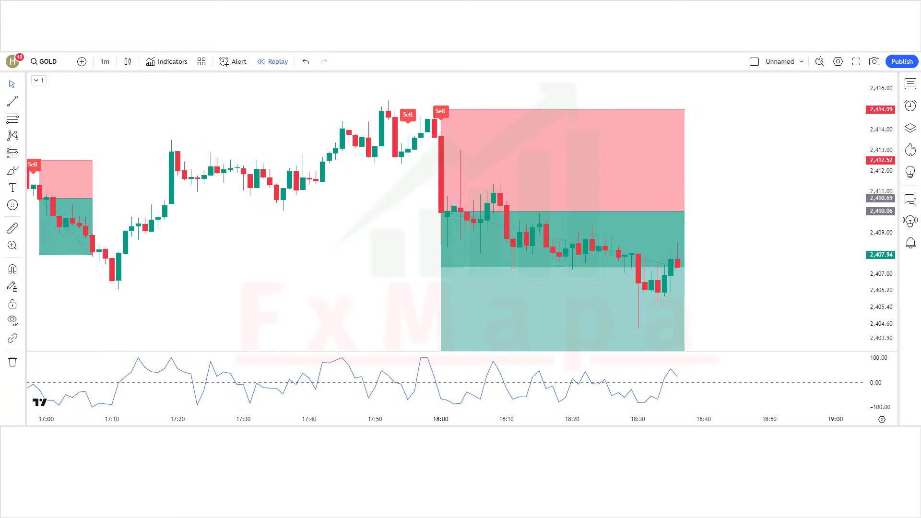
left_click_drag(671, 211, 823, 224)
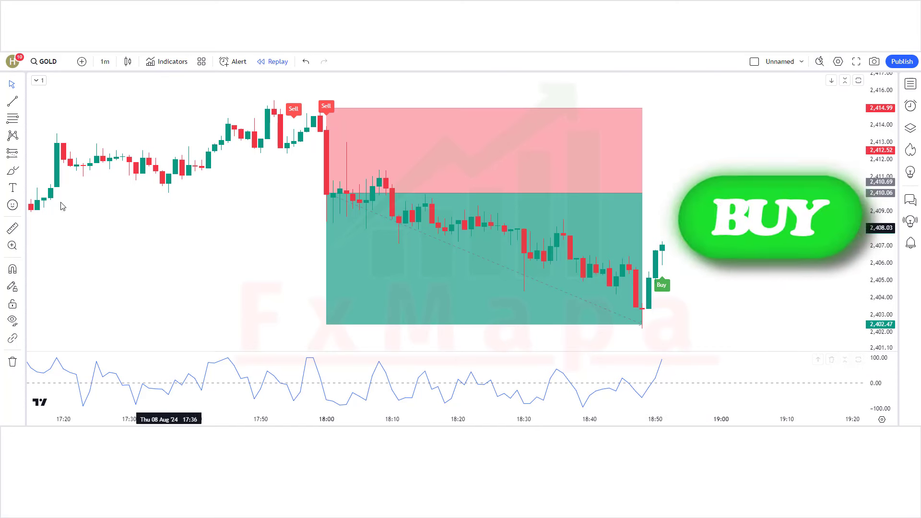
Place a long position at the 18:50 Buy candle with its stop below the recent low
left_click(22, 153)
left_click(70, 173)
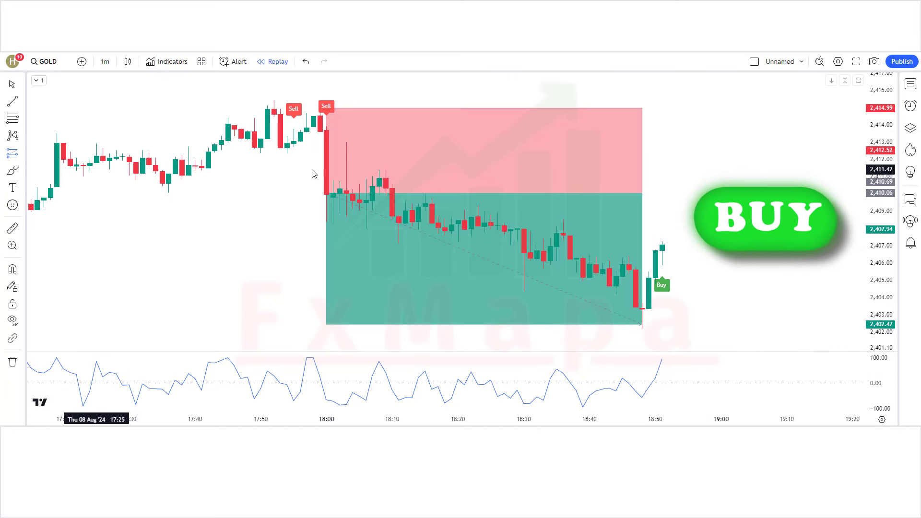
left_click(663, 247)
left_click_drag(666, 293, 670, 325)
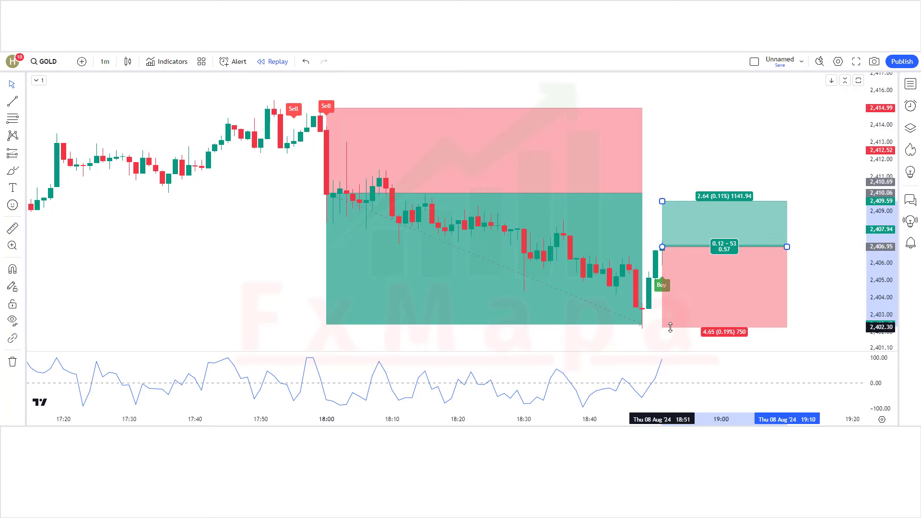
Raise the long position's target to about 2,414 while replay runs on toward 22:00
left_click_drag(661, 185, 670, 126)
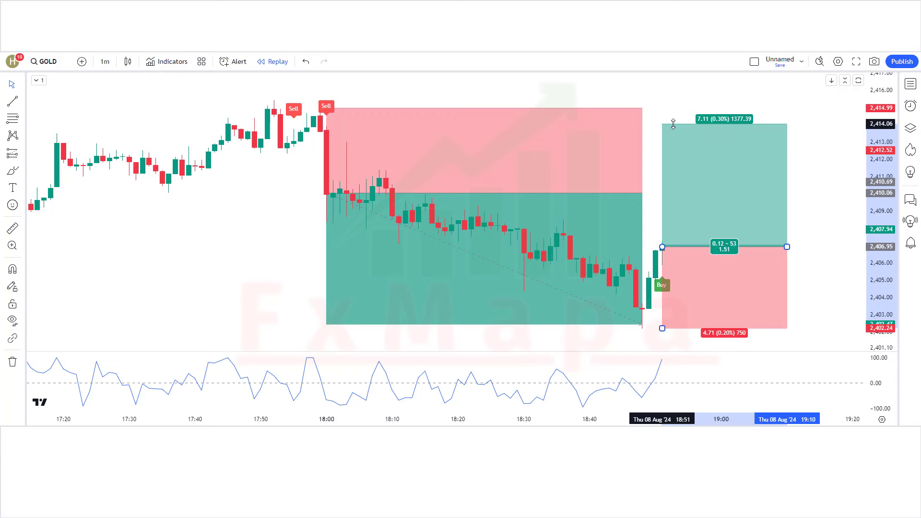
left_click(628, 403)
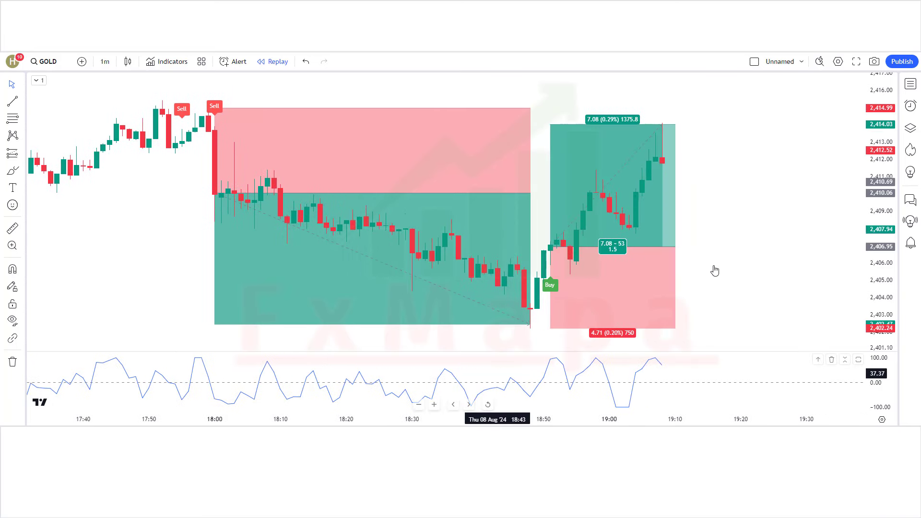
left_click(675, 247)
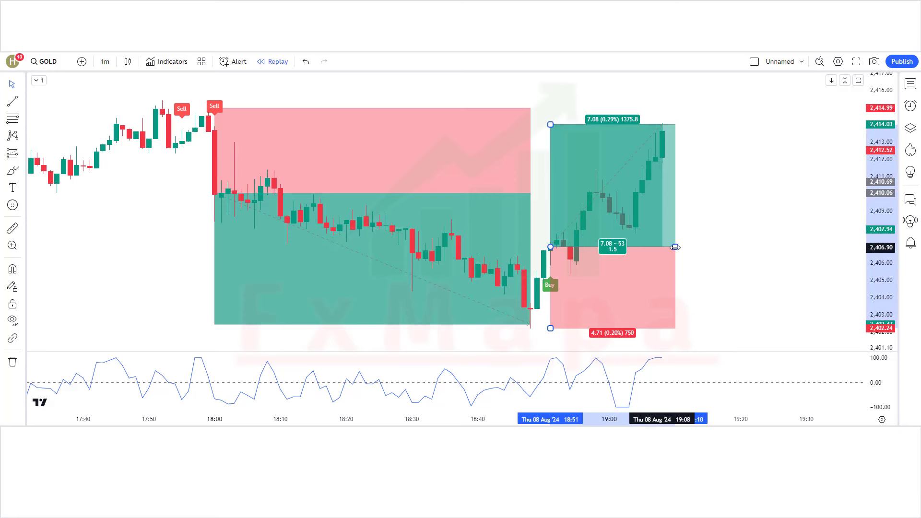
left_click(746, 256)
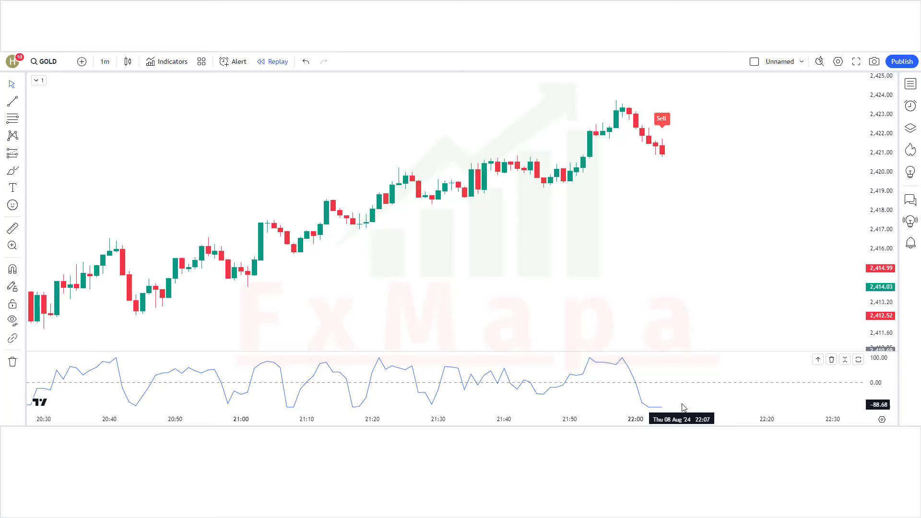
Place a short position at the Sell candle after 22:00, entry 2,421.01, target 2,416.59
left_click(24, 156)
left_click(71, 183)
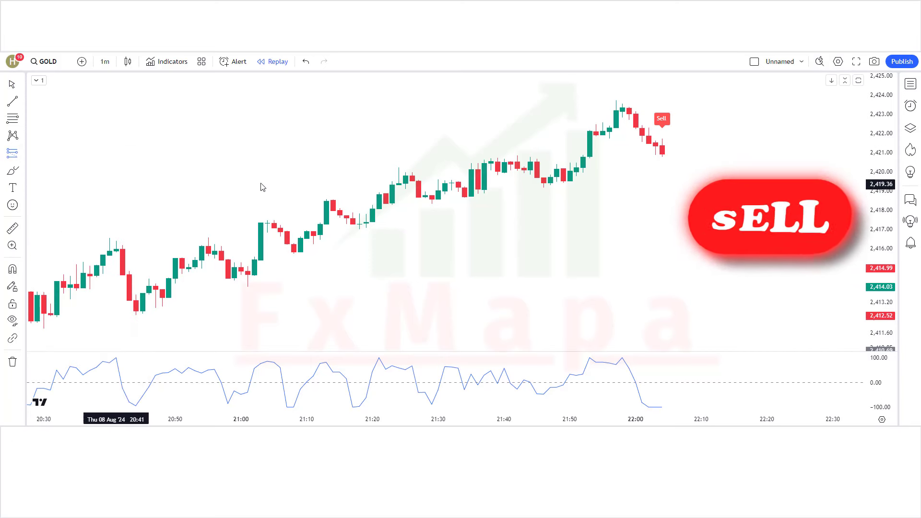
left_click(662, 152)
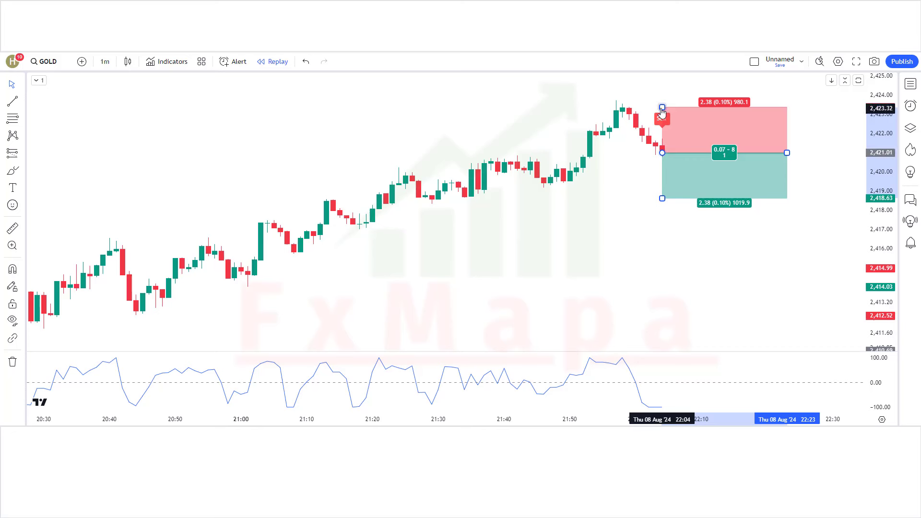
left_click_drag(670, 103, 668, 99)
left_click_drag(662, 198, 661, 238)
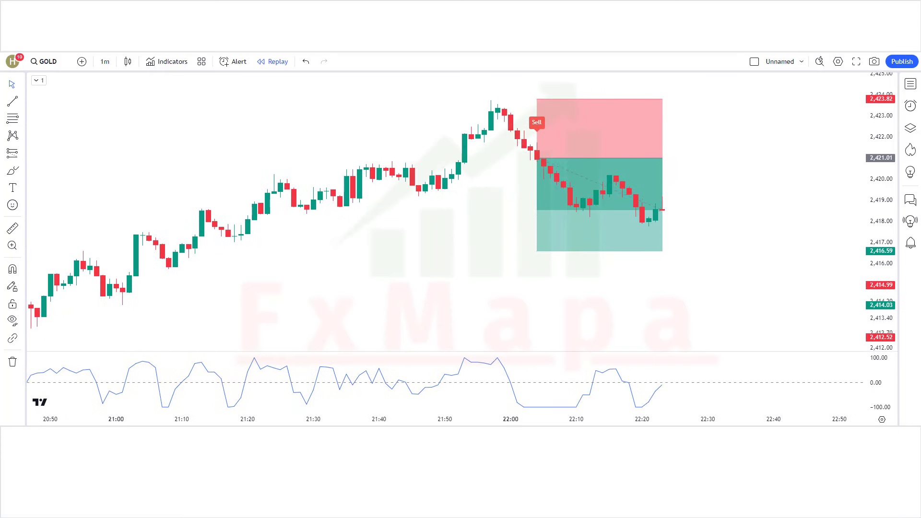
Stretch the short position box across new candles, then trim it to end at the target hit
mouse_move(656, 160)
left_click_drag(656, 160, 794, 160)
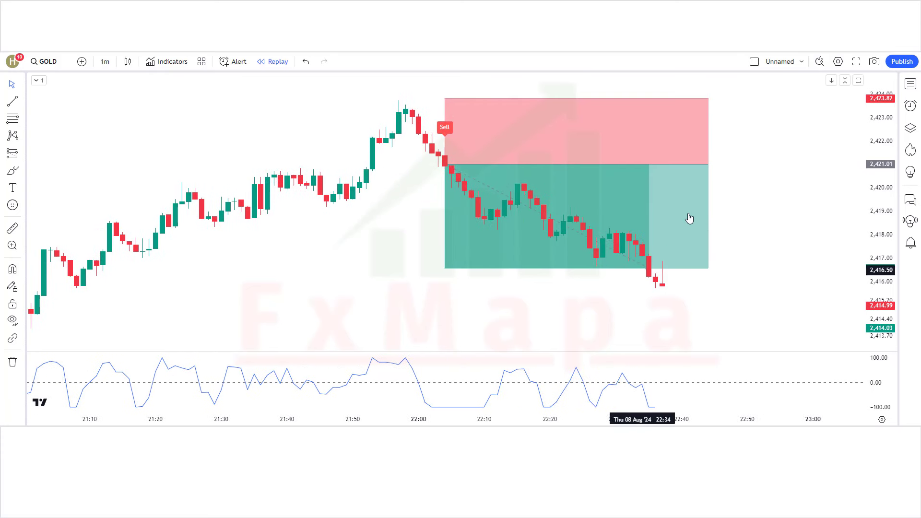
left_click(709, 167)
left_click_drag(708, 167, 647, 177)
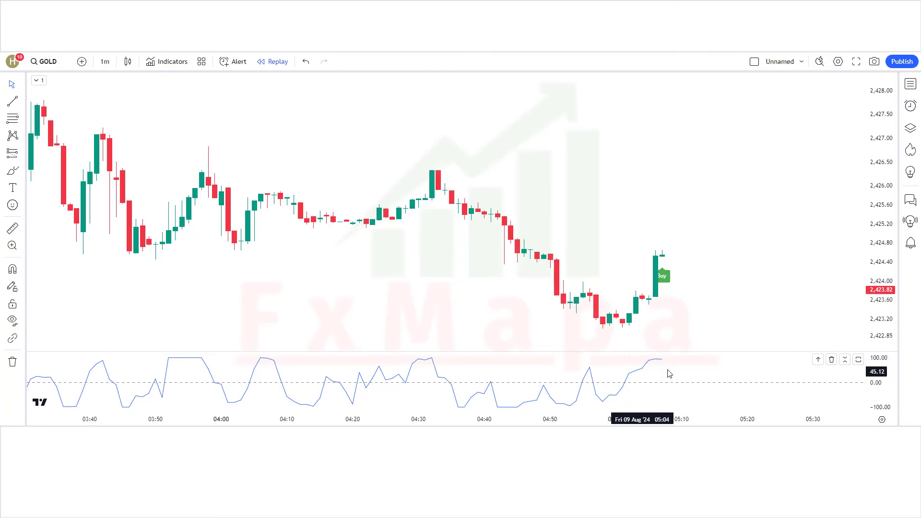
Place a long position at the 05:06 Buy candle with a slightly lower stop and target 2,426.77
left_click(24, 157)
left_click(67, 107)
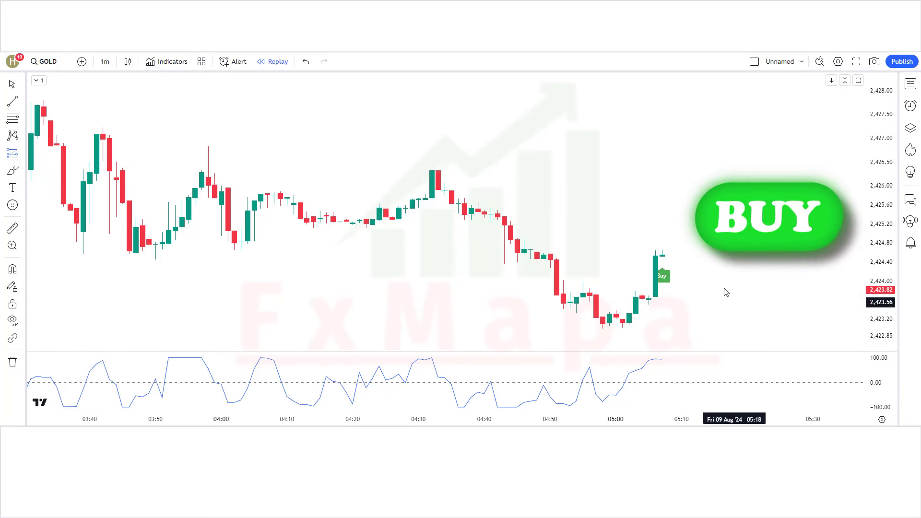
left_click(662, 255)
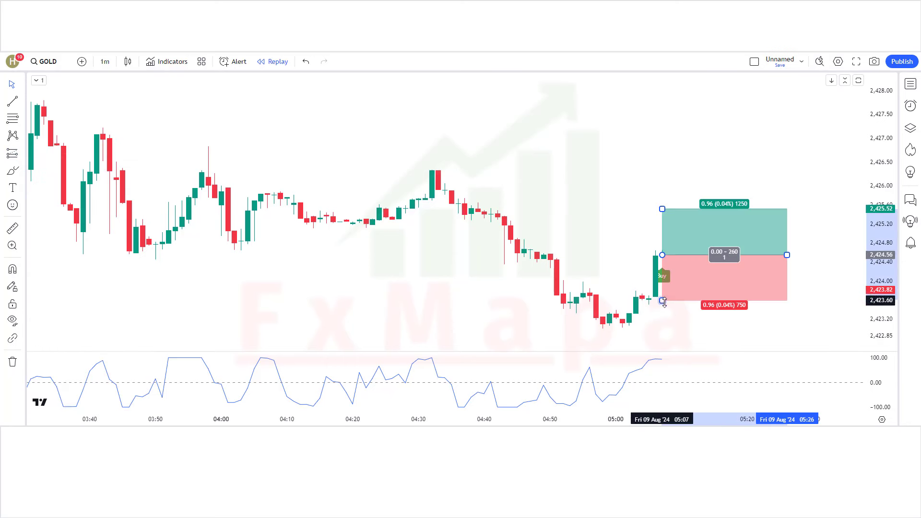
left_click_drag(663, 301, 679, 324)
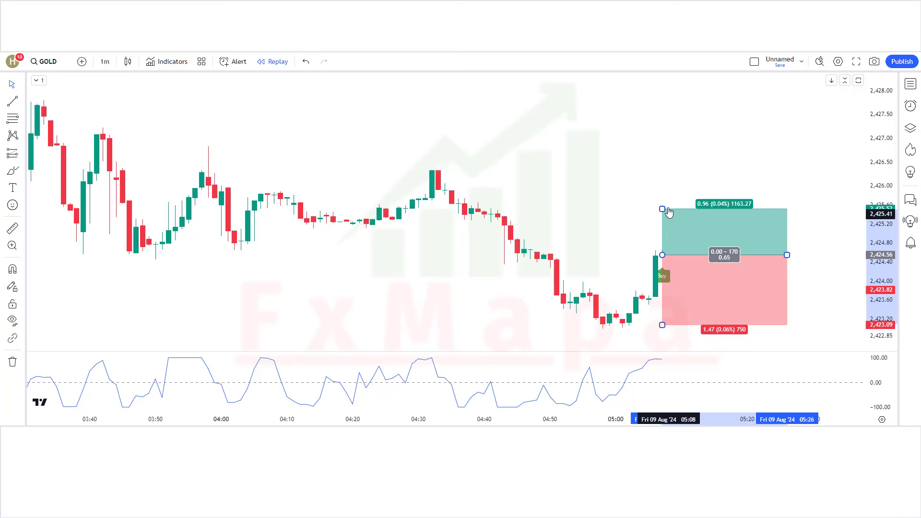
left_click_drag(662, 206, 683, 152)
Trim the long position box to end at the stop-out candle
left_click(807, 230)
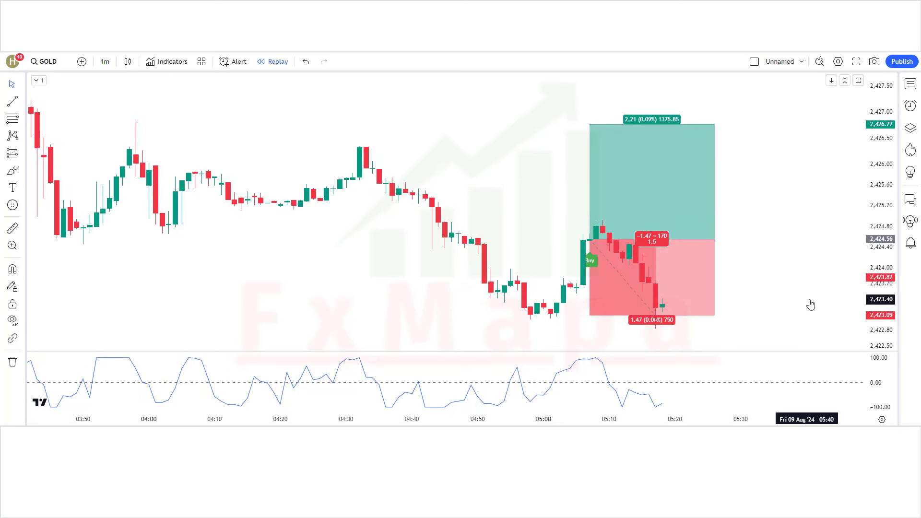
left_click_drag(714, 238, 656, 239)
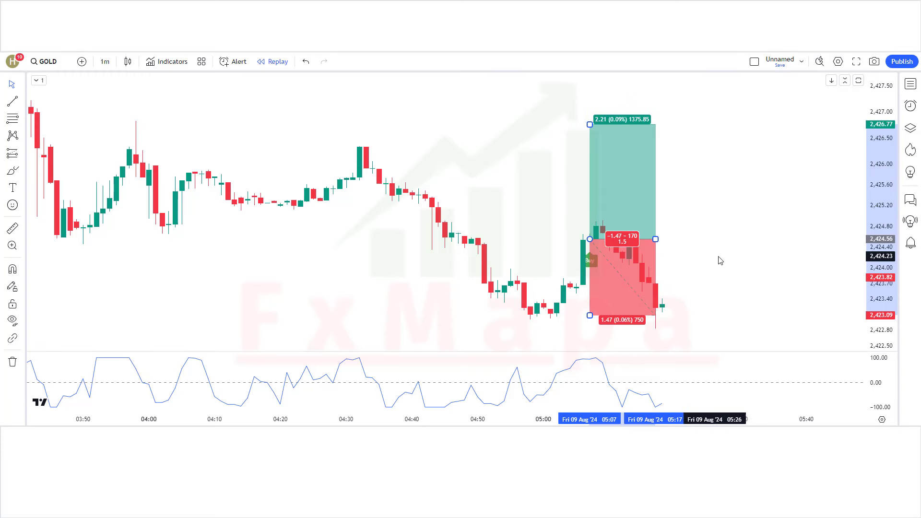
left_click(732, 260)
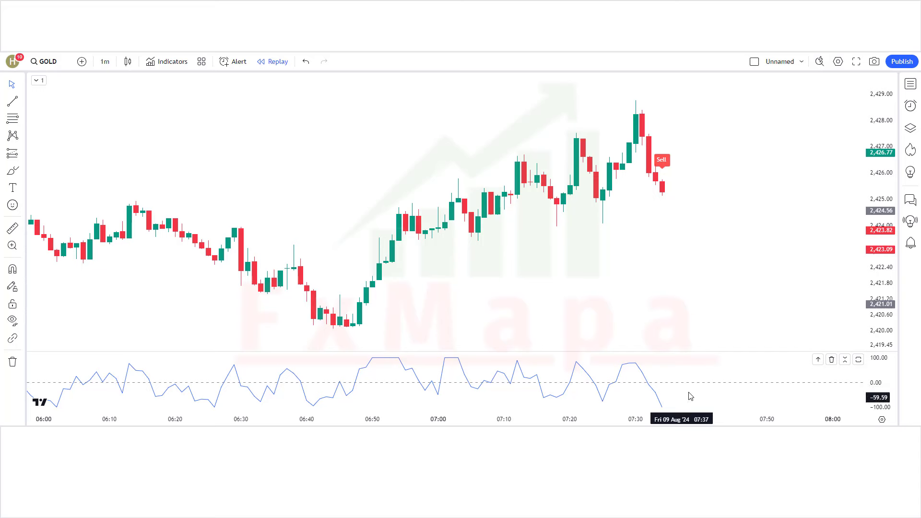
Place a short position on the Sell candle with stop 2,428.79 and target 2,420.17
left_click(22, 154)
left_click(58, 181)
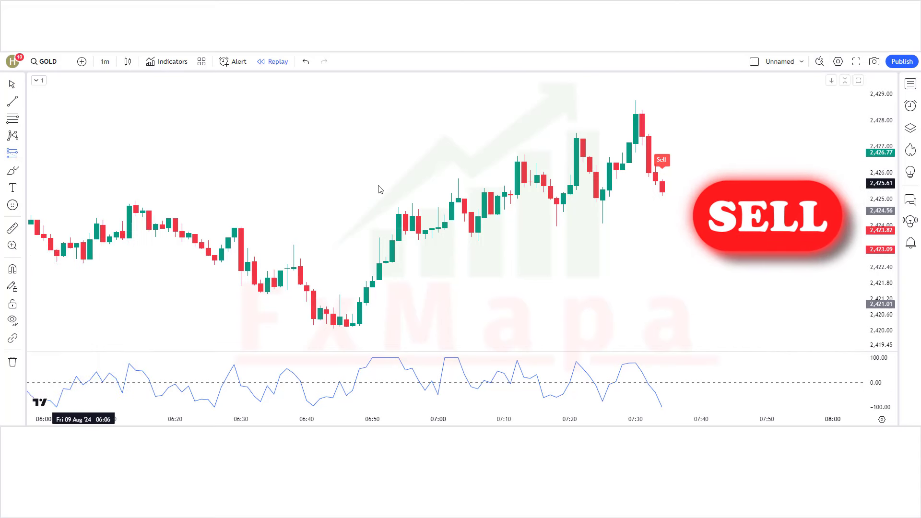
left_click(663, 191)
left_click_drag(661, 140, 662, 99)
key("ctrl+z")
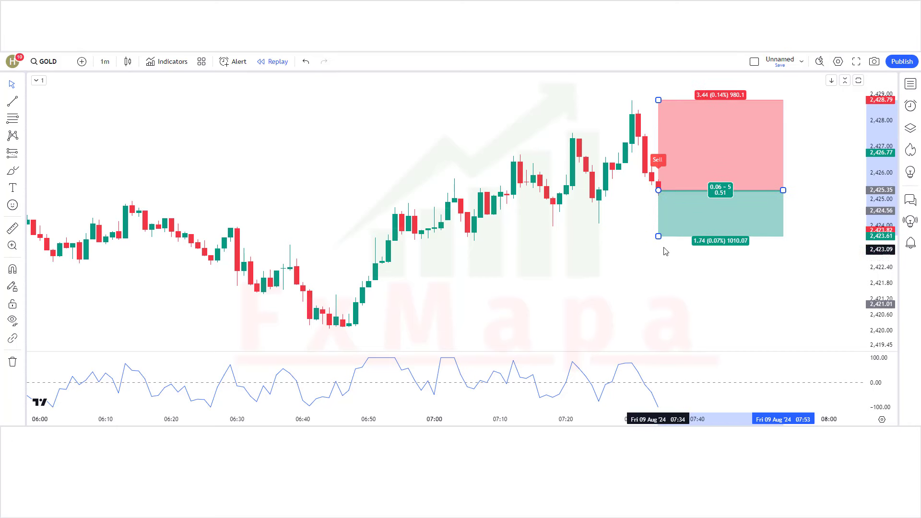
left_click_drag(666, 237, 669, 326)
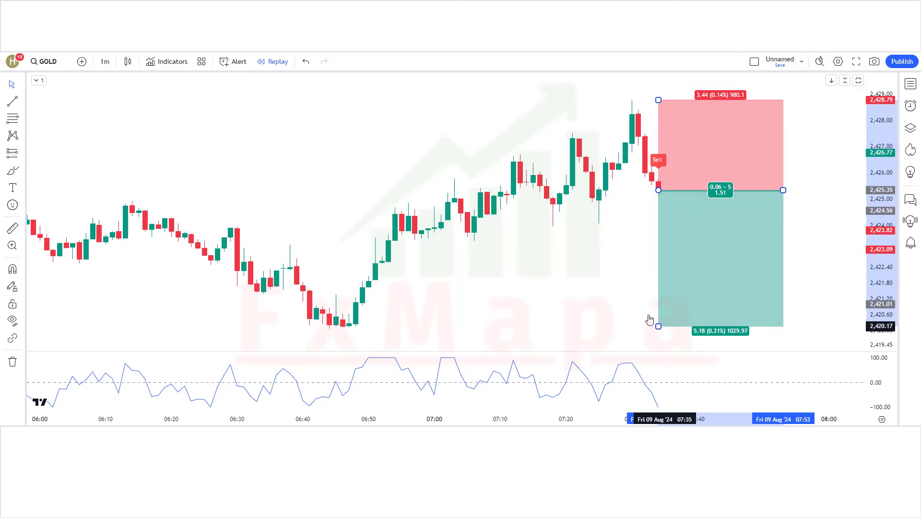
left_click(649, 319)
Replay forward and trim the short box to end where the 2,420.17 target is hit
key("shift+Down")
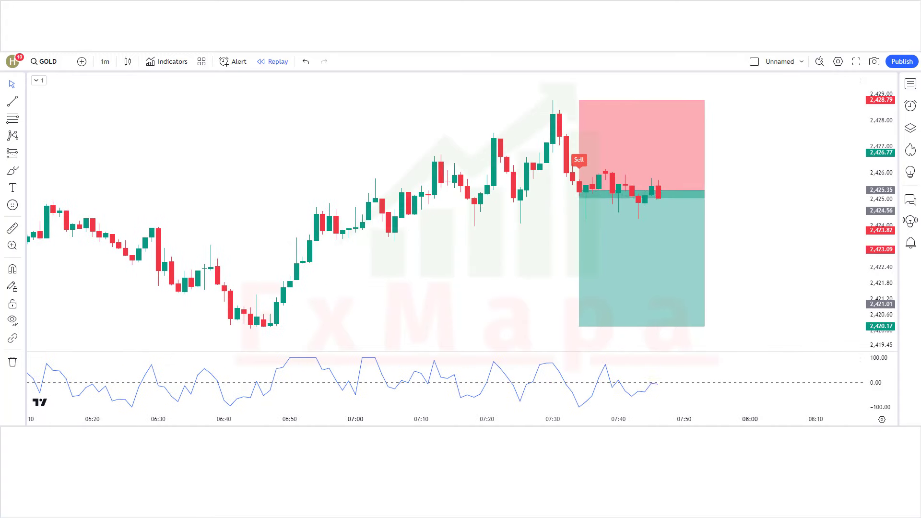
left_click_drag(662, 190, 814, 190)
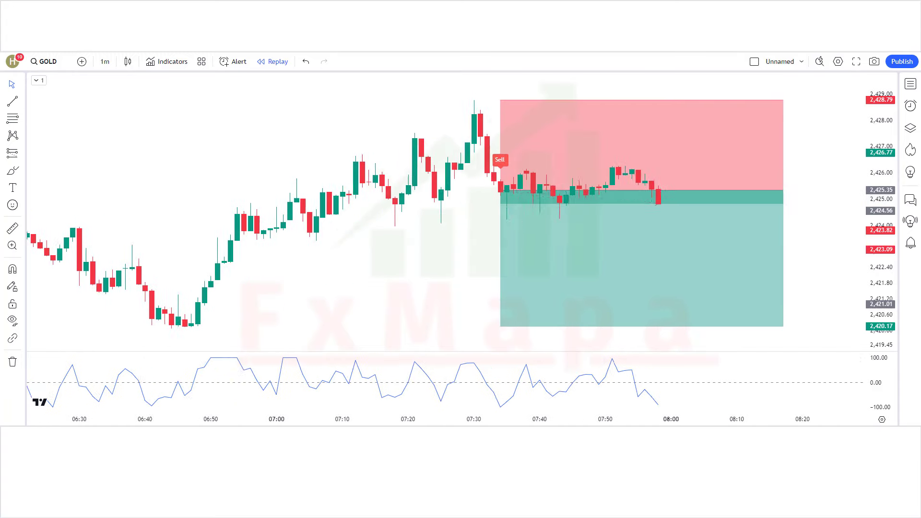
left_click_drag(750, 197, 798, 205)
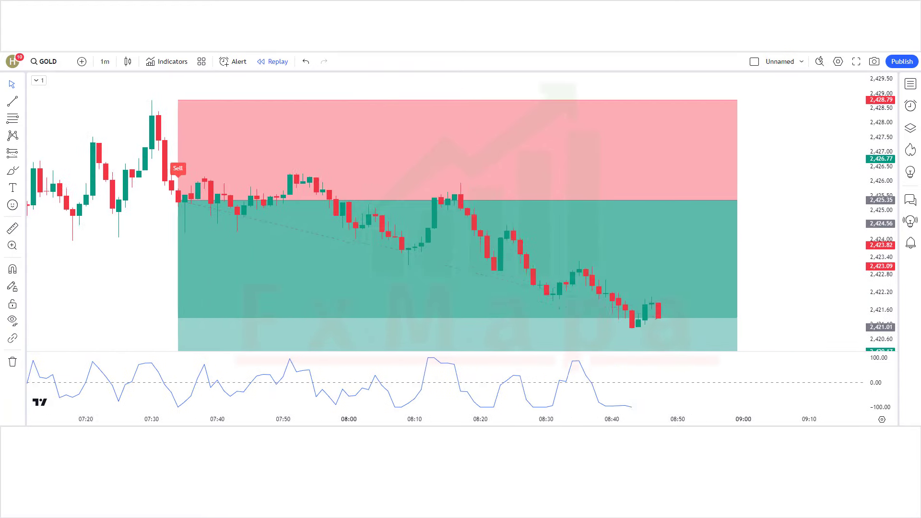
left_click(621, 263)
left_click_drag(657, 263, 823, 263)
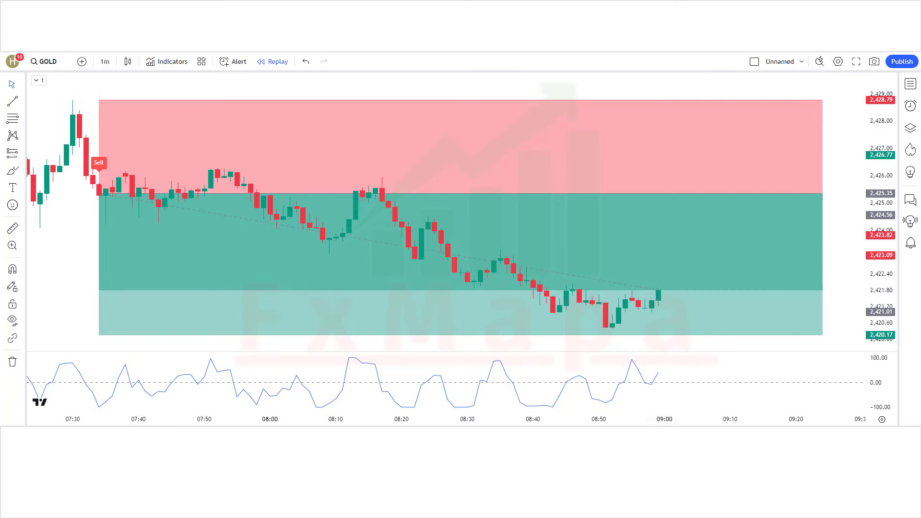
left_click(734, 192)
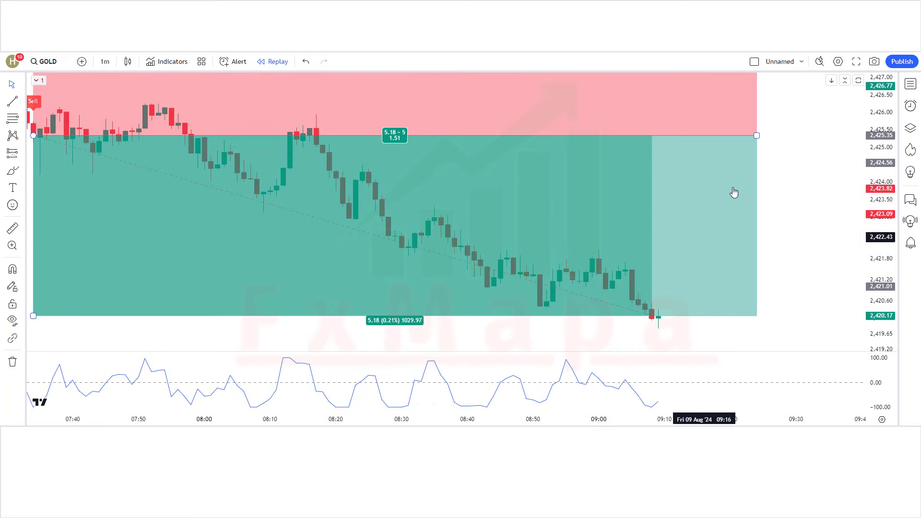
left_click_drag(756, 136, 652, 152)
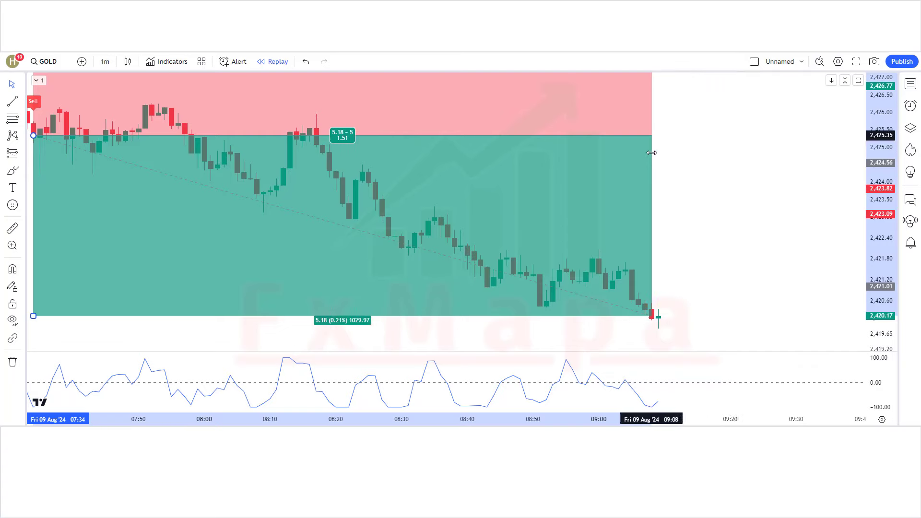
left_click(696, 216)
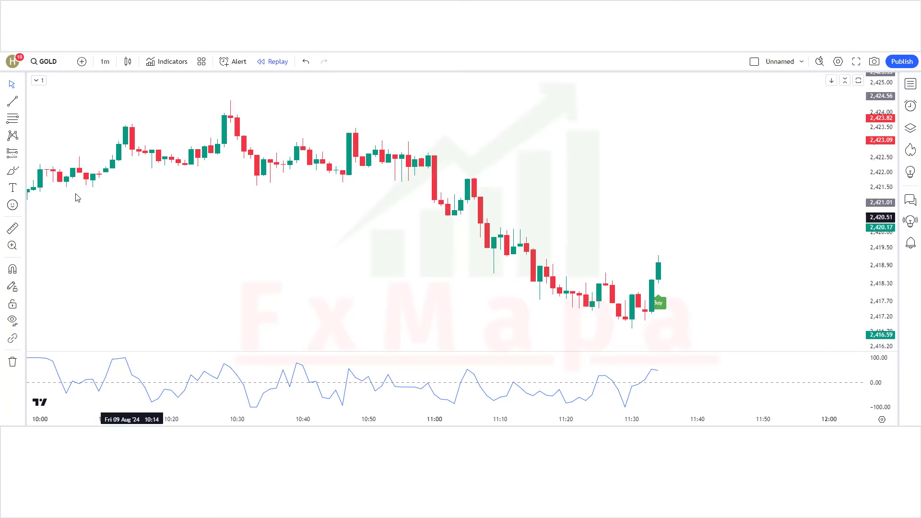
Place a long position on the 11:34 Buy candle with stop 2,417.03 and target 2,421.92
left_click(21, 154)
left_click(177, 164)
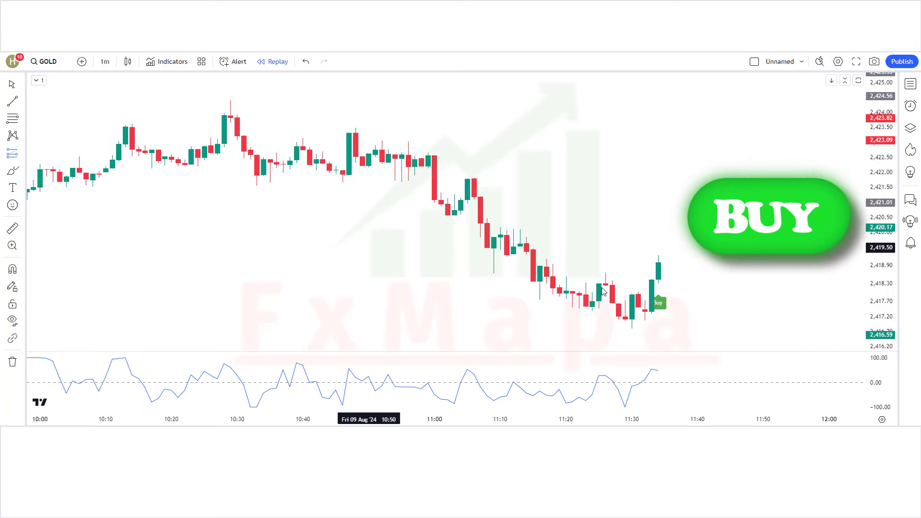
left_click(658, 264)
left_click_drag(659, 310, 667, 322)
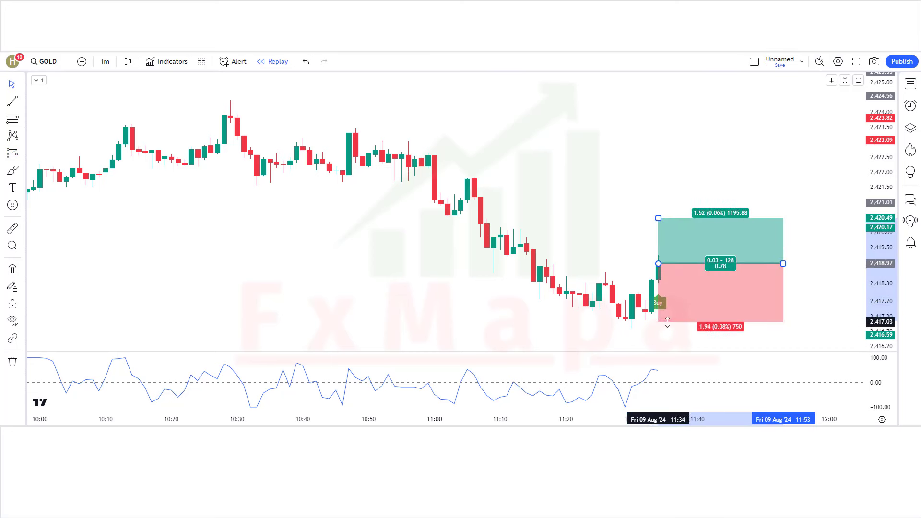
left_click_drag(663, 221, 663, 175)
left_click(804, 240)
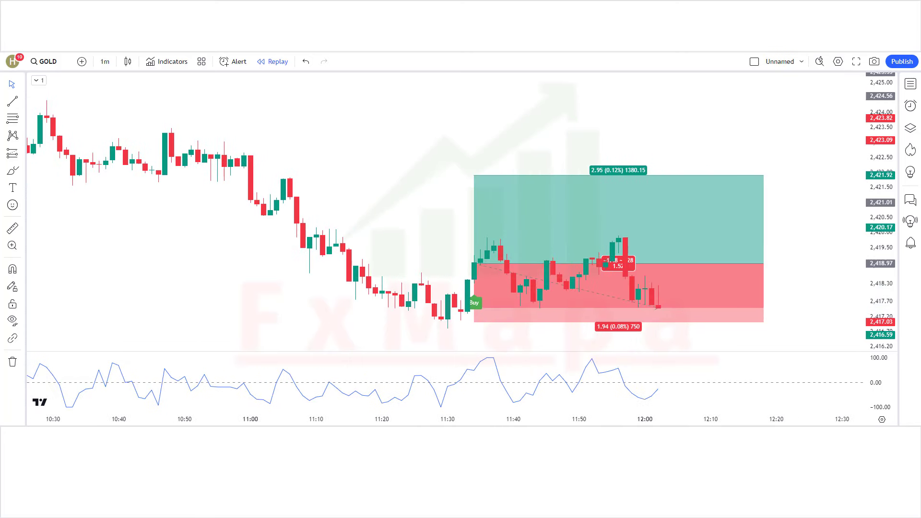
Stretch the long box over the new candles, ending where price hits 2,421.92
left_click_drag(643, 254, 816, 254)
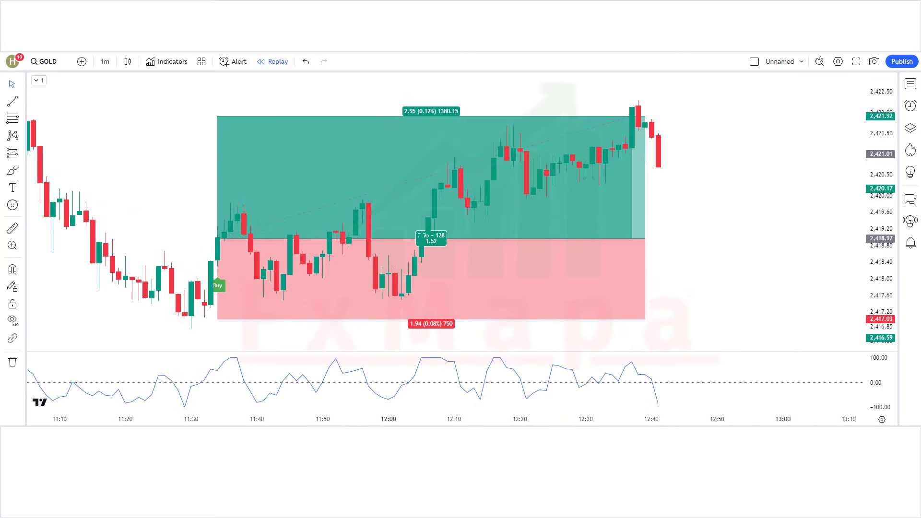
left_click(644, 239)
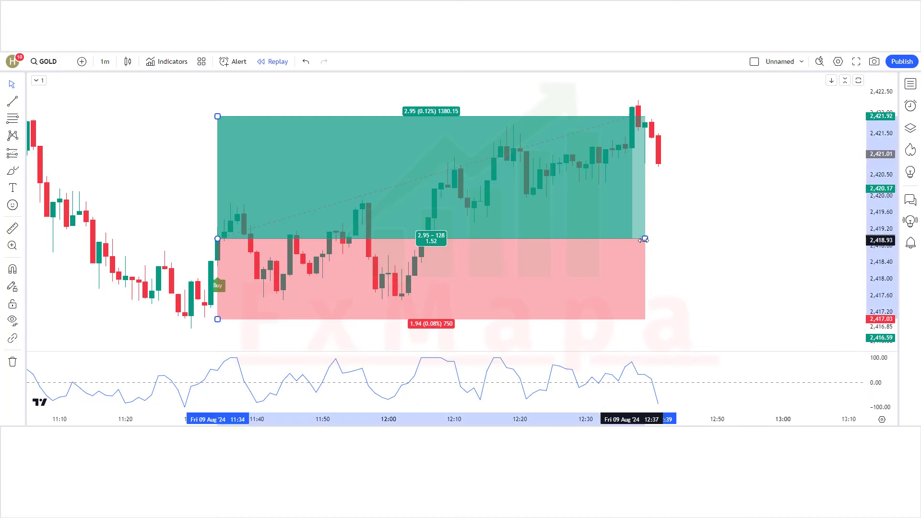
left_click_drag(642, 240, 629, 240)
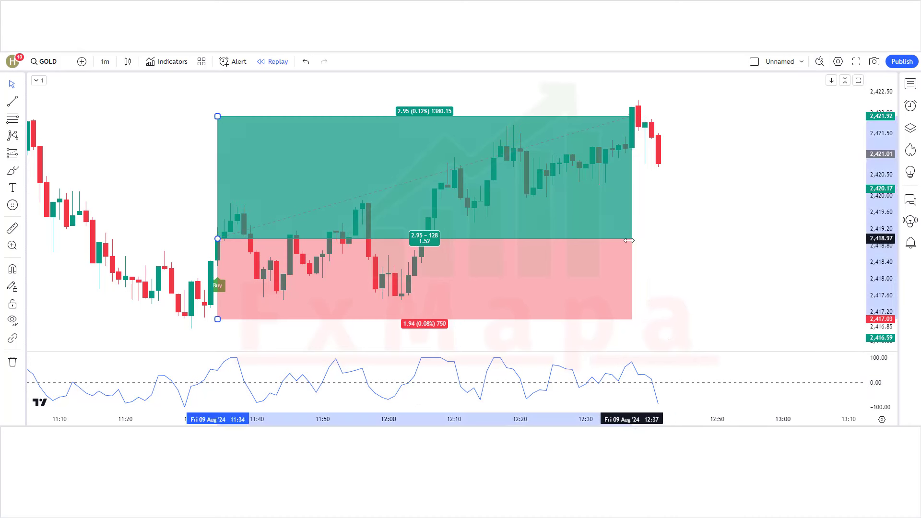
left_click(709, 253)
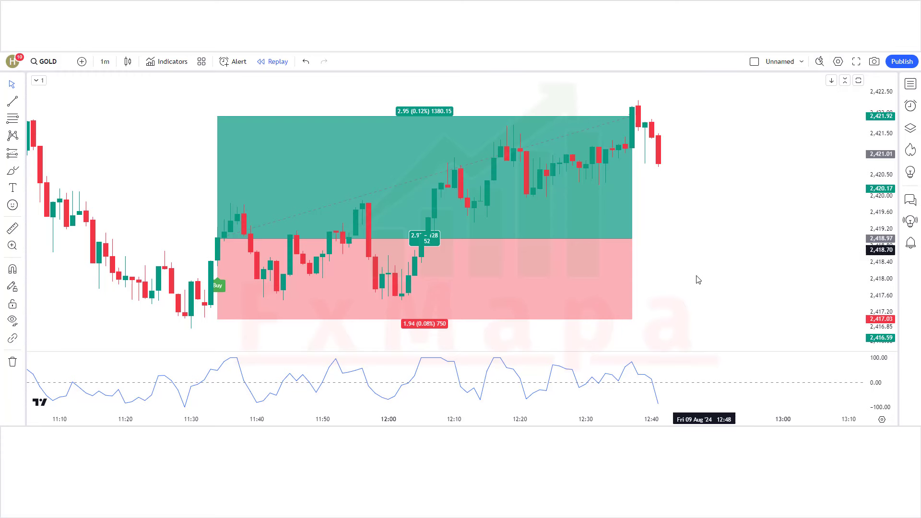